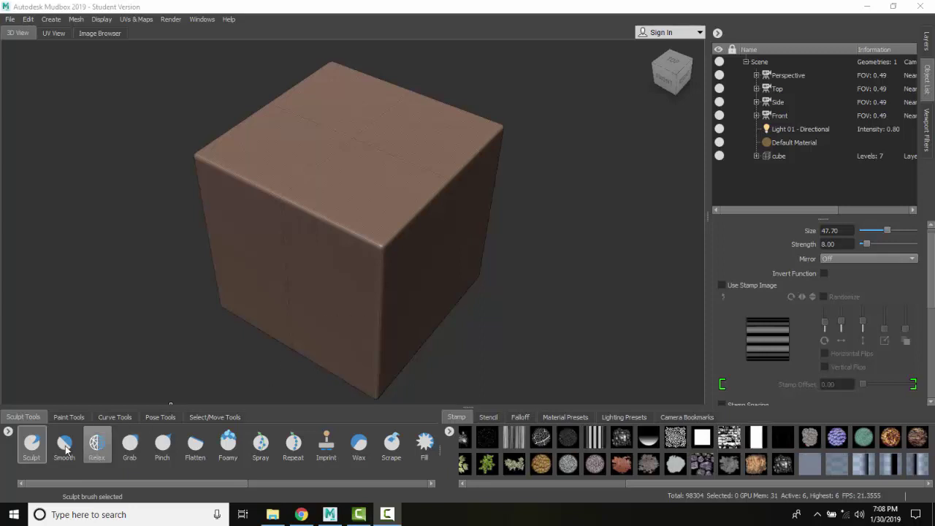
Imprint the bumpy blue-purple stamp onto the centre of the cube's top face with the Imprint tool
left_click(327, 446)
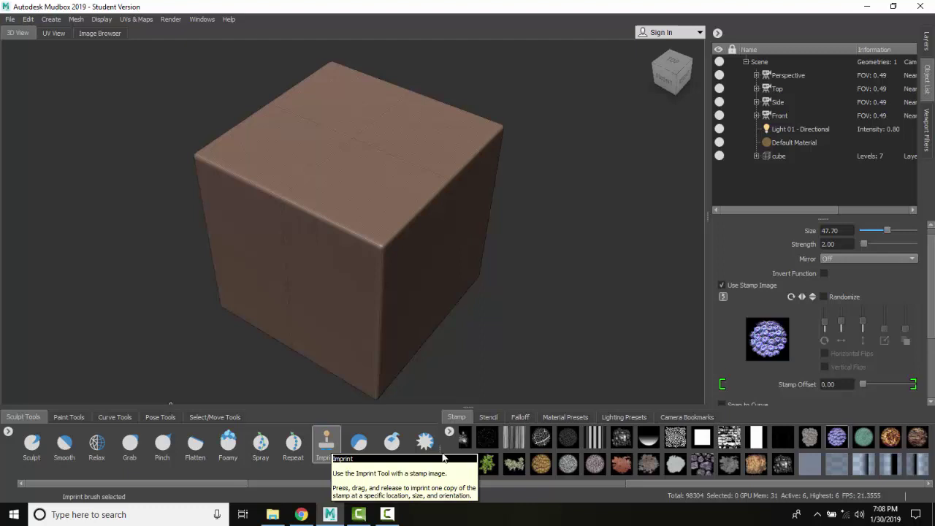
left_click(597, 486)
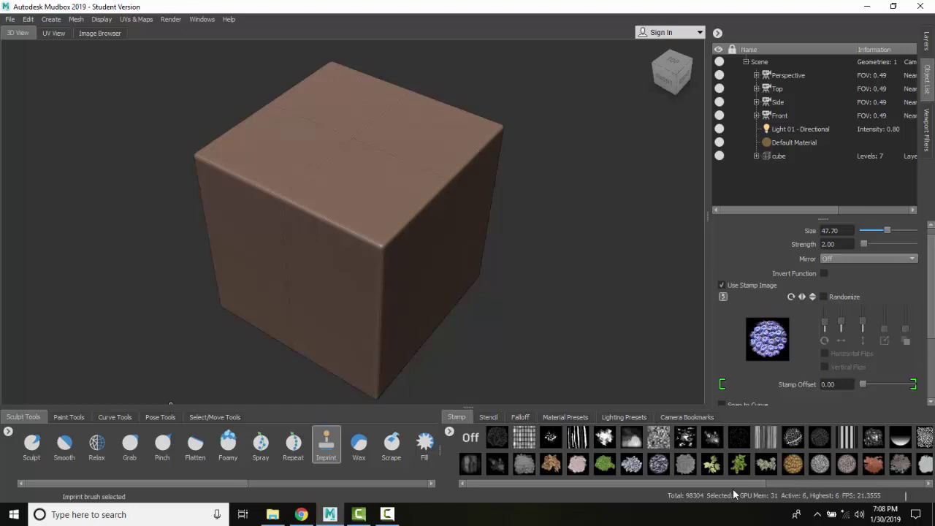
left_click_drag(732, 485, 862, 489)
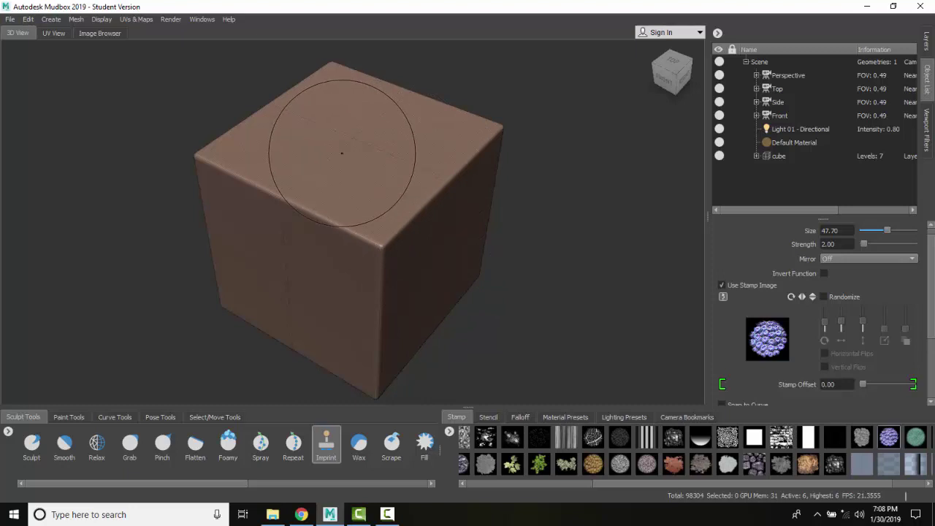
mouse_move(341, 153)
left_mouse_down()
mouse_move(396, 218)
mouse_move(433, 150)
mouse_move(467, 156)
mouse_move(453, 146)
mouse_move(451, 212)
mouse_move(426, 186)
left_mouse_up()
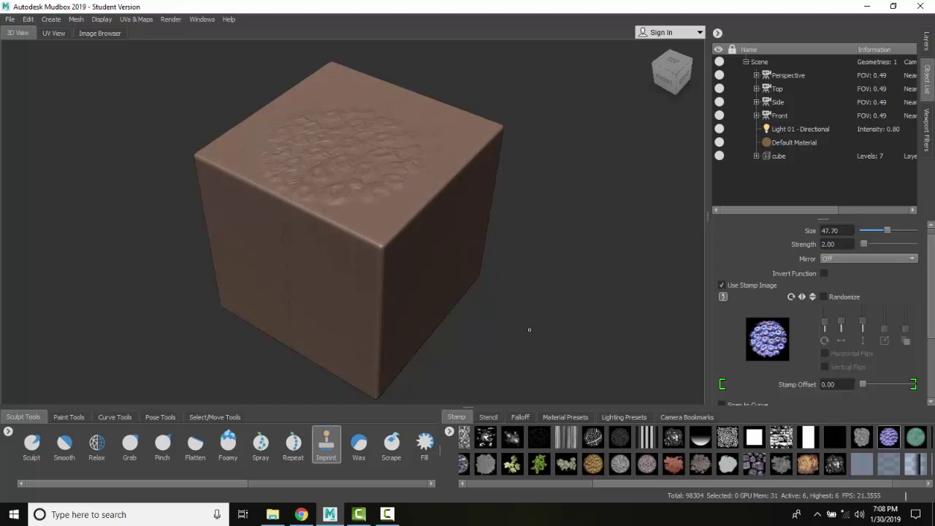
Imprint the vertical black-and-white stripe stamp onto the cube's front face, and at a larger size across the adjacent right face
left_click(646, 437)
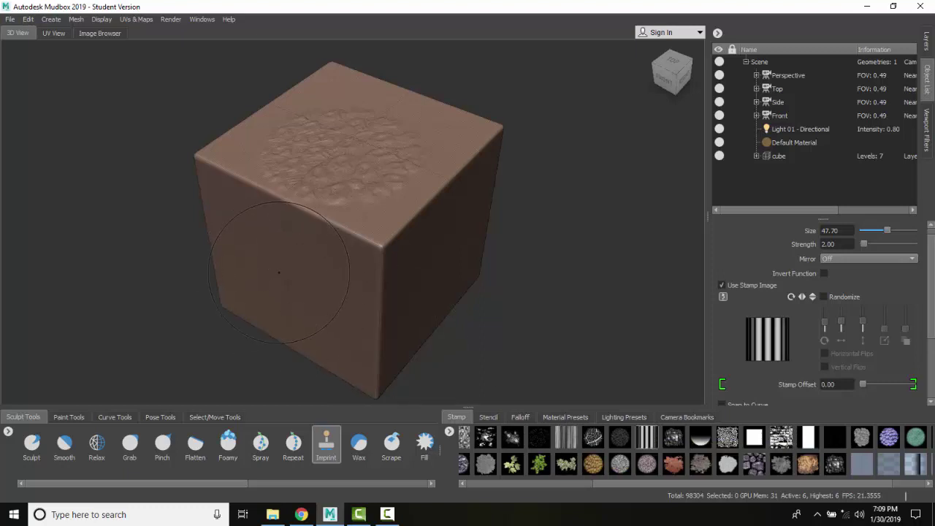
mouse_move(278, 272)
left_mouse_down()
mouse_move(317, 219)
mouse_move(394, 301)
mouse_move(358, 314)
left_mouse_up()
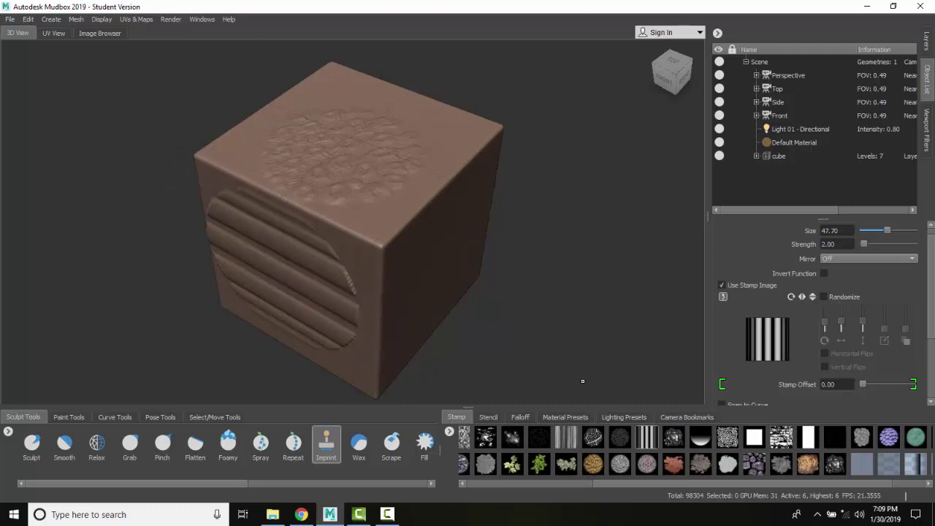
left_click_drag(576, 368, 476, 355, "alt")
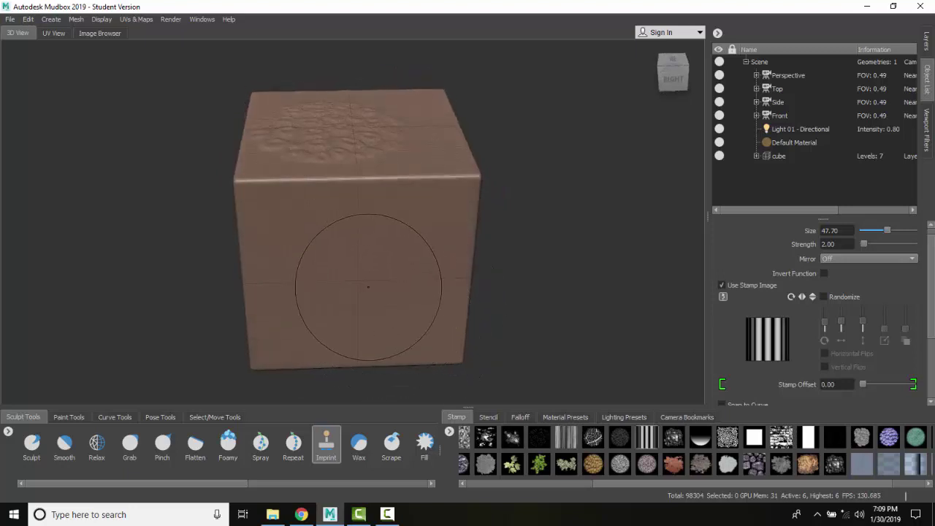
left_click_drag(356, 275, 521, 370)
mouse_move(373, 367)
left_mouse_down()
mouse_move(353, 365)
mouse_move(372, 358)
mouse_move(343, 365)
mouse_move(425, 368)
mouse_move(314, 378)
mouse_move(292, 369)
mouse_move(350, 380)
mouse_move(409, 351)
mouse_move(350, 369)
mouse_move(420, 367)
mouse_move(368, 376)
mouse_move(355, 368)
mouse_move(450, 366)
mouse_move(393, 368)
mouse_move(406, 367)
mouse_move(365, 357)
mouse_move(357, 369)
left_mouse_up()
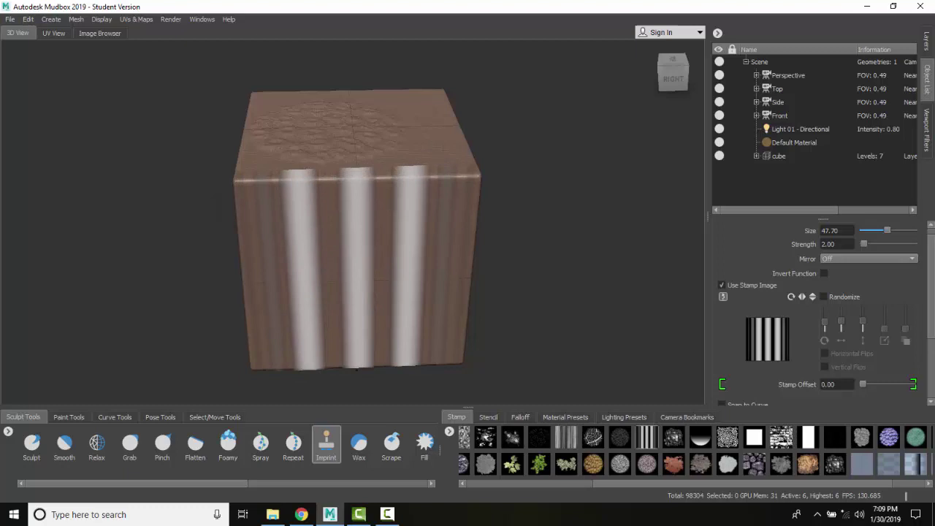
left_click_drag(357, 369, 357, 370)
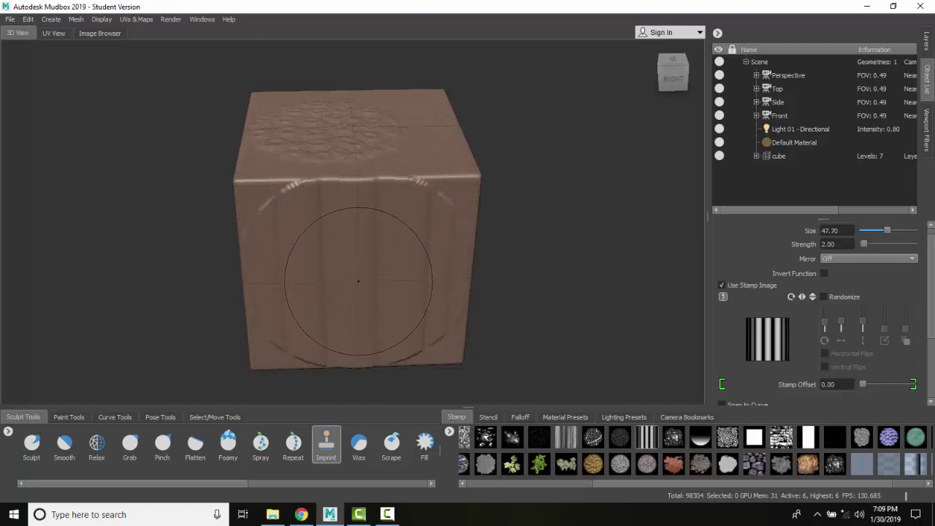
Sculpt a stroke with the yellow-green leaf stamp along the upper edge of the cube's left face, continuing around the corner
mouse_move(355, 220)
left_mouse_down("alt")
mouse_move(411, 276)
mouse_move(391, 282)
left_mouse_up("alt")
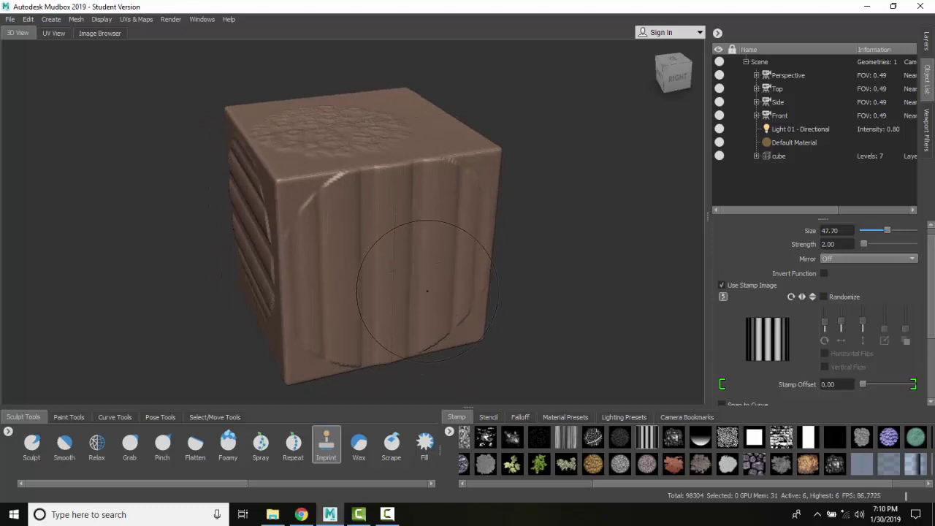
left_click_drag(427, 291, 643, 315, "alt")
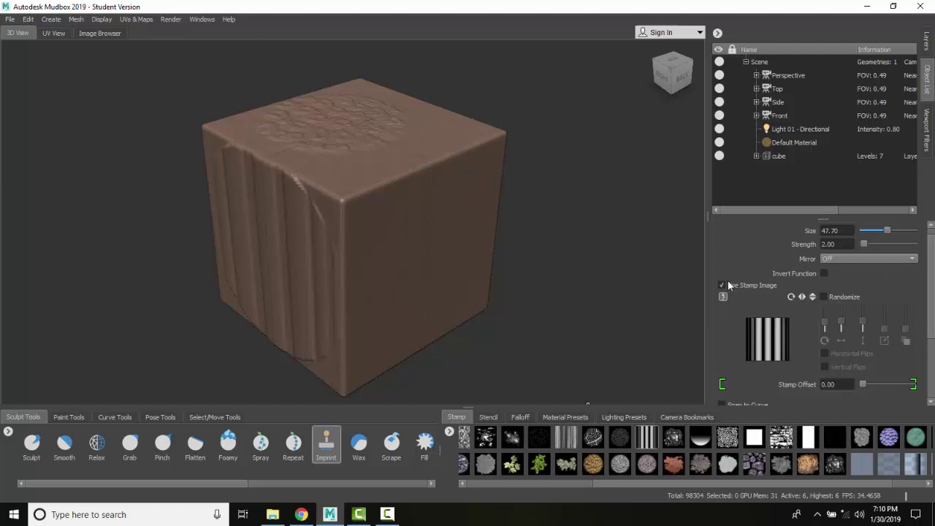
mouse_move(739, 298)
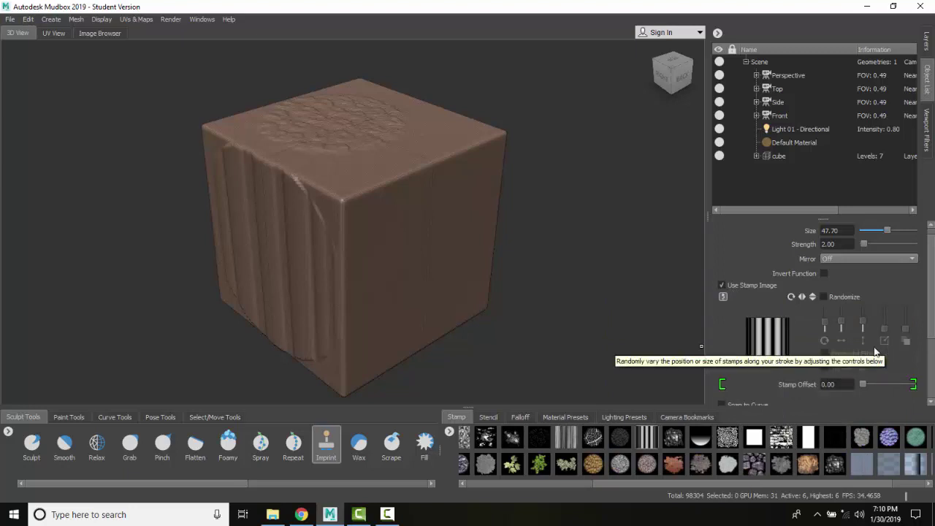
left_click(31, 444)
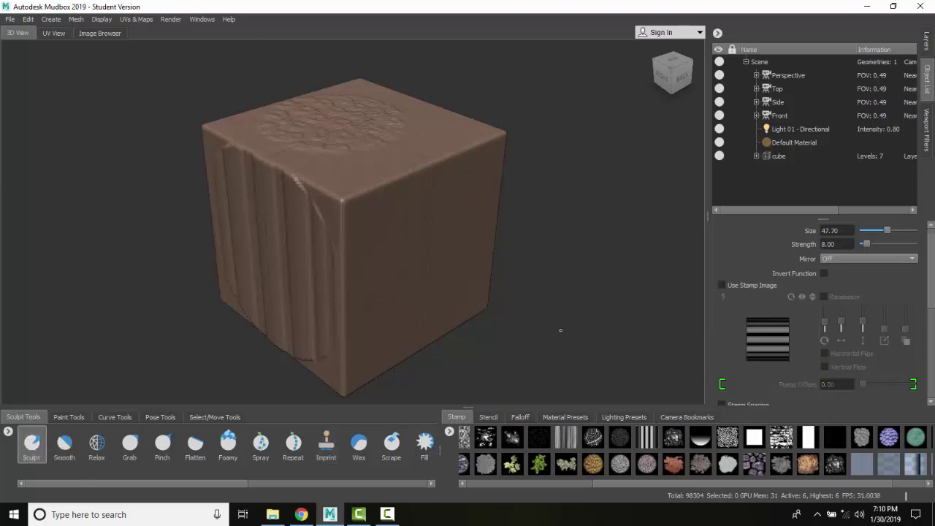
left_click_drag(561, 331, 368, 316, "alt")
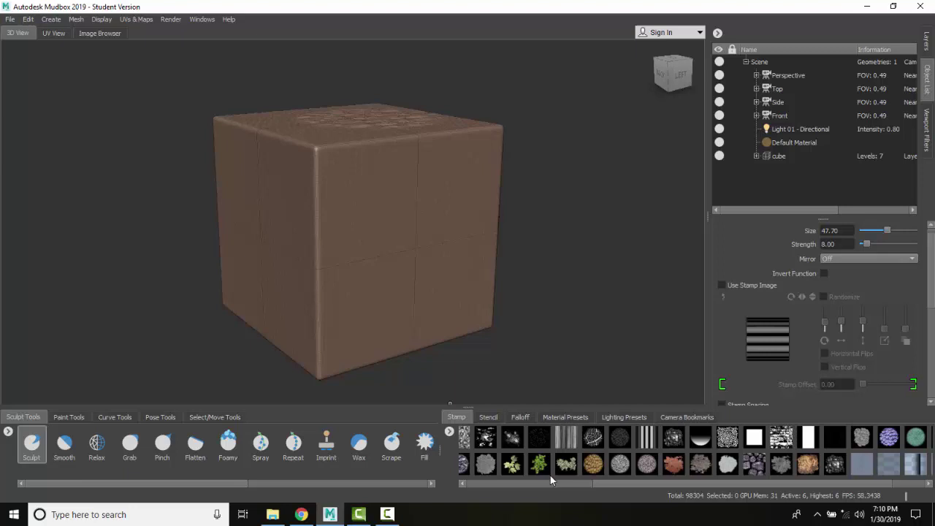
left_click(512, 464)
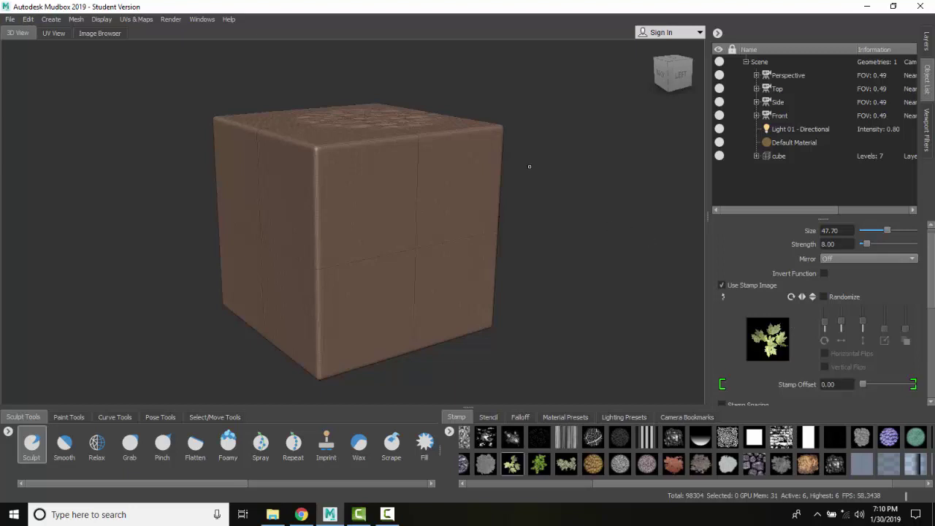
left_click_drag(489, 154, 281, 168)
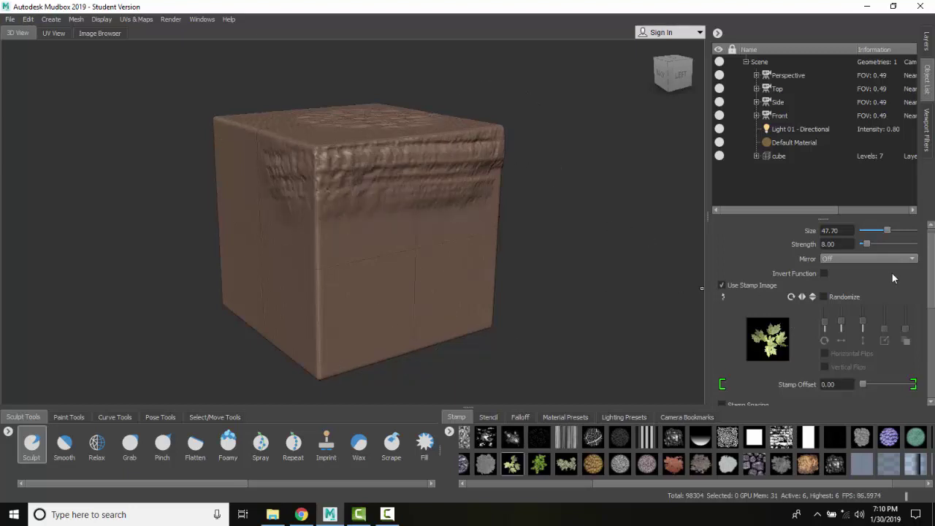
Turn on Stamp Spacing and sculpt a row of separate leaf stamps across the middle of the left face
left_click_drag(931, 282, 931, 284)
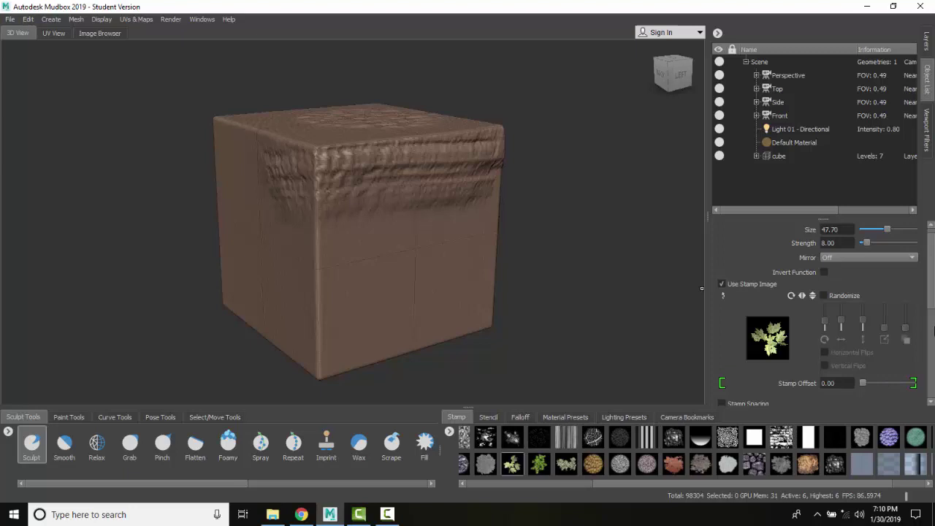
left_click_drag(931, 300, 932, 337)
left_click(722, 306)
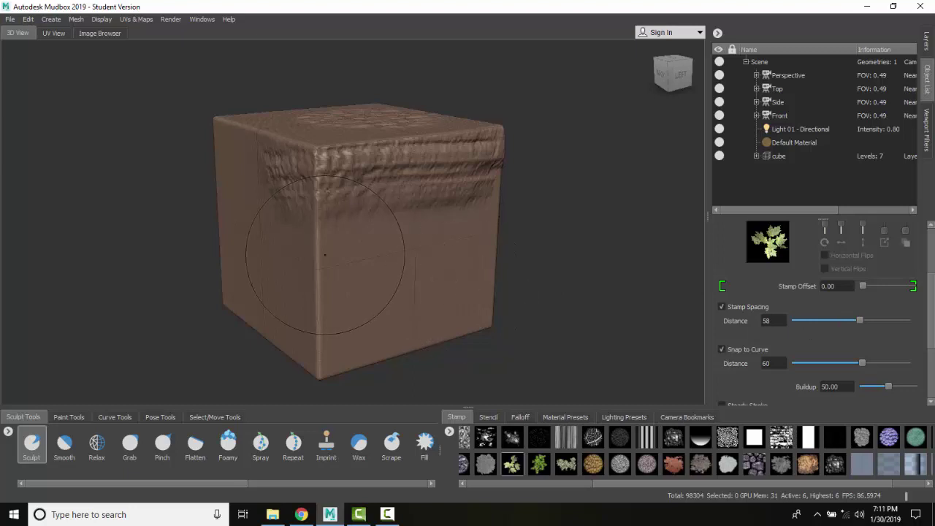
left_click_drag(335, 253, 465, 257)
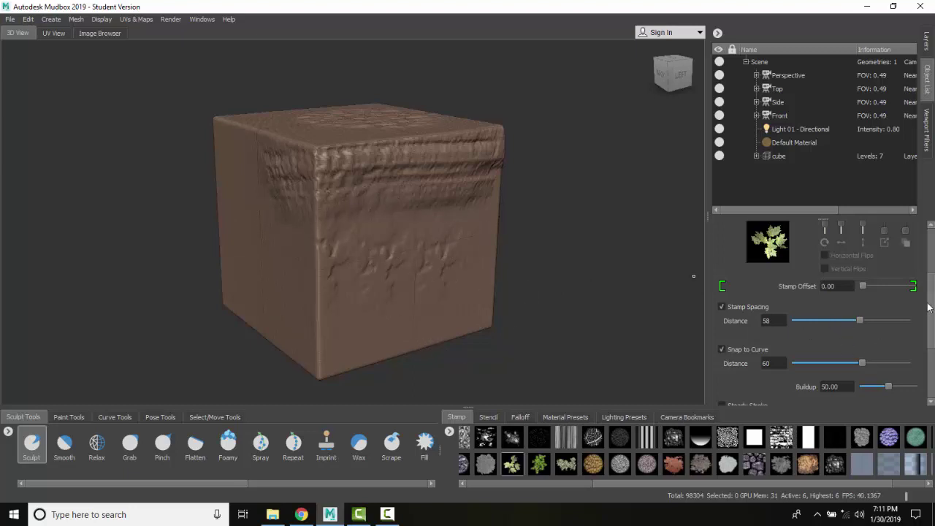
Rotate the leaf stamp clockwise and flip it both horizontally and vertically
left_click_drag(932, 298, 932, 266)
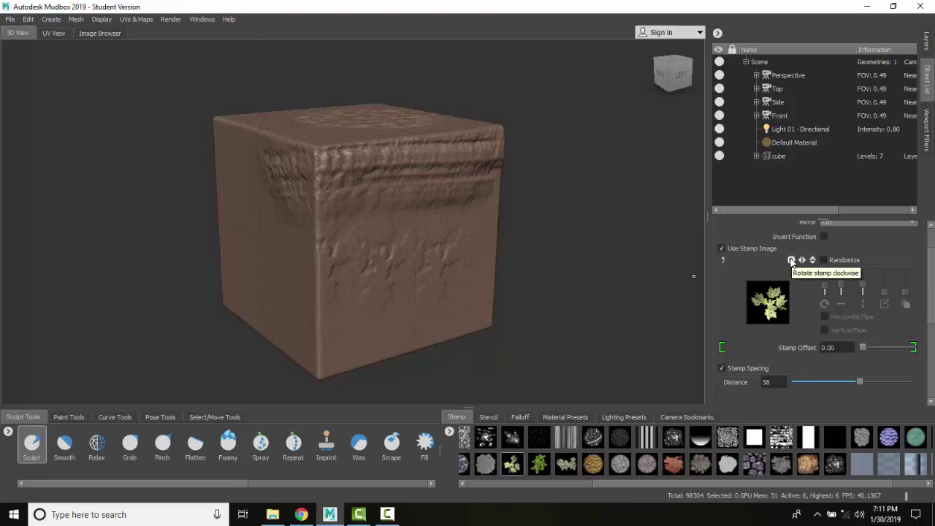
left_click(791, 260)
left_click(792, 260)
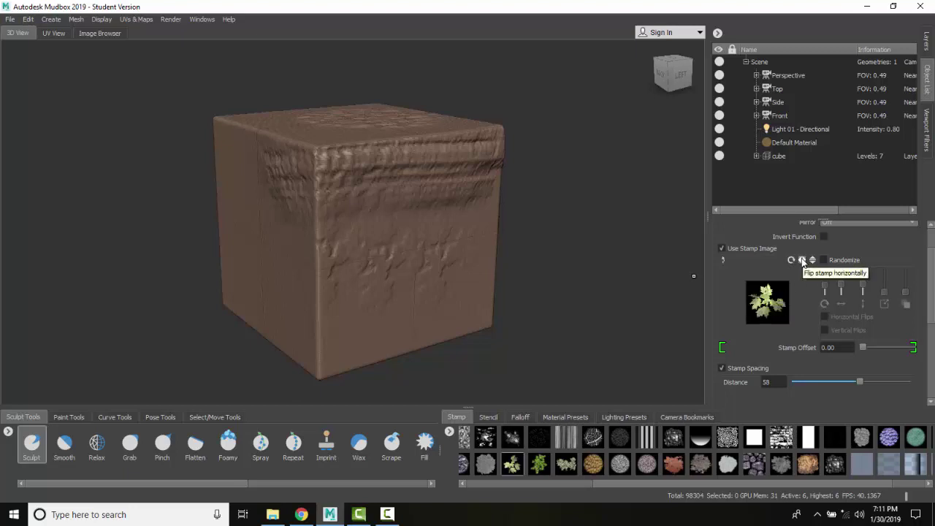
left_click(802, 261)
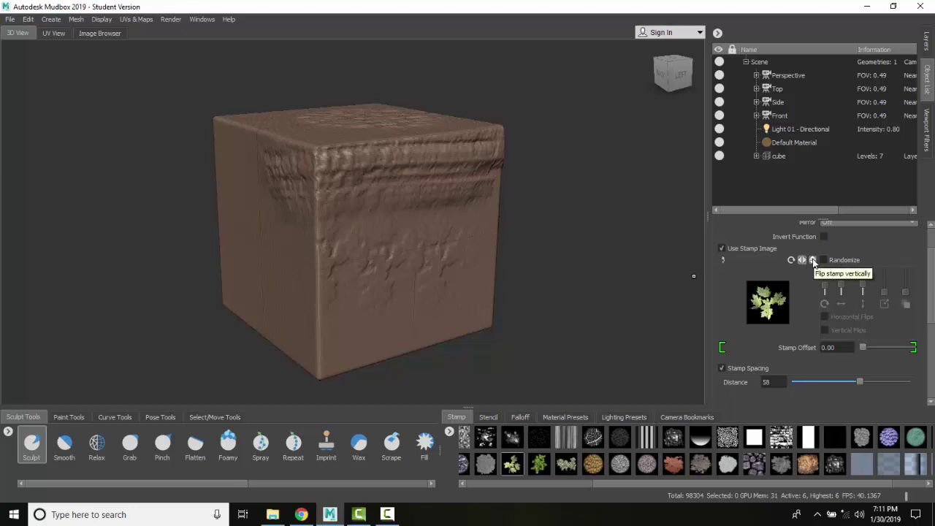
left_click(813, 261)
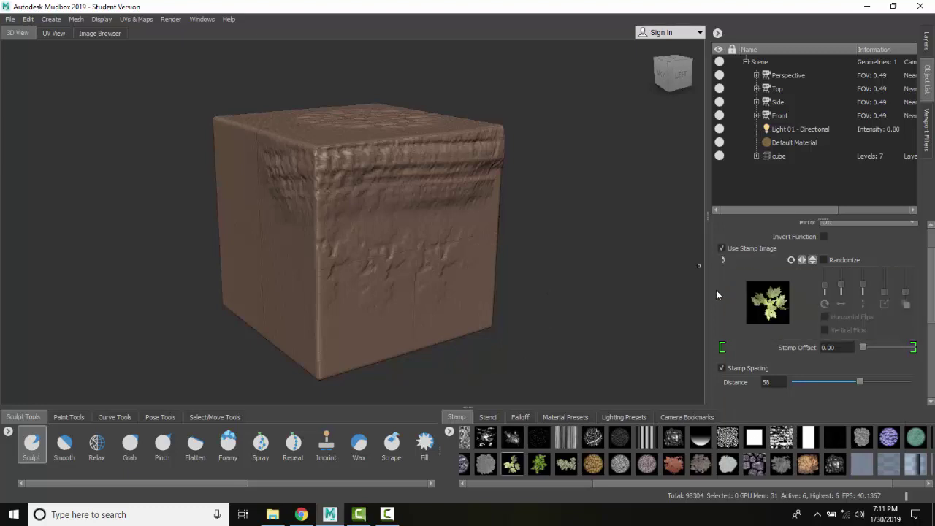
Turn on the stamp's orient-to-stroke option and sculpt a diagonal row of leaf stamps across the cube's bottom face
left_click(723, 261)
left_click(267, 256)
left_click(234, 211)
mouse_move(337, 346)
left_mouse_down("alt")
mouse_move(443, 345)
mouse_move(440, 223)
left_mouse_up("alt")
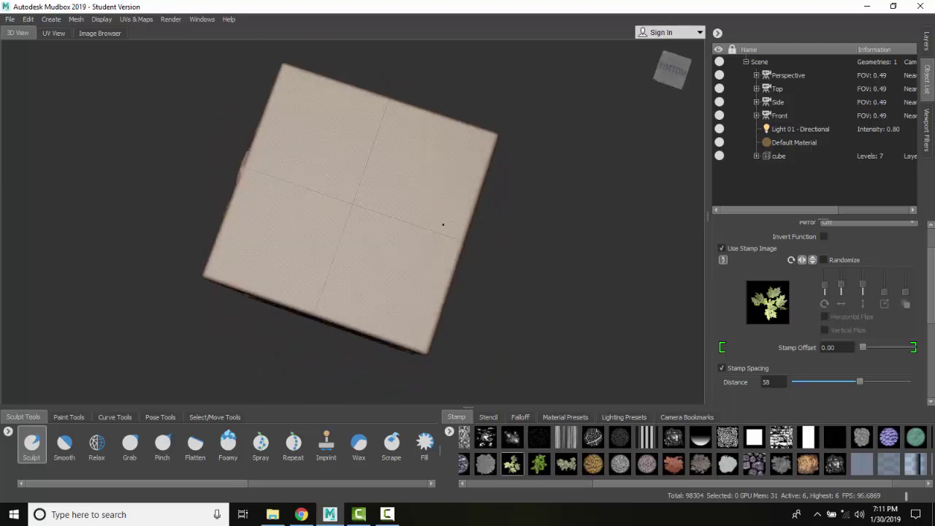
mouse_move(321, 120)
left_mouse_down()
mouse_move(409, 321)
mouse_move(423, 325)
left_mouse_up()
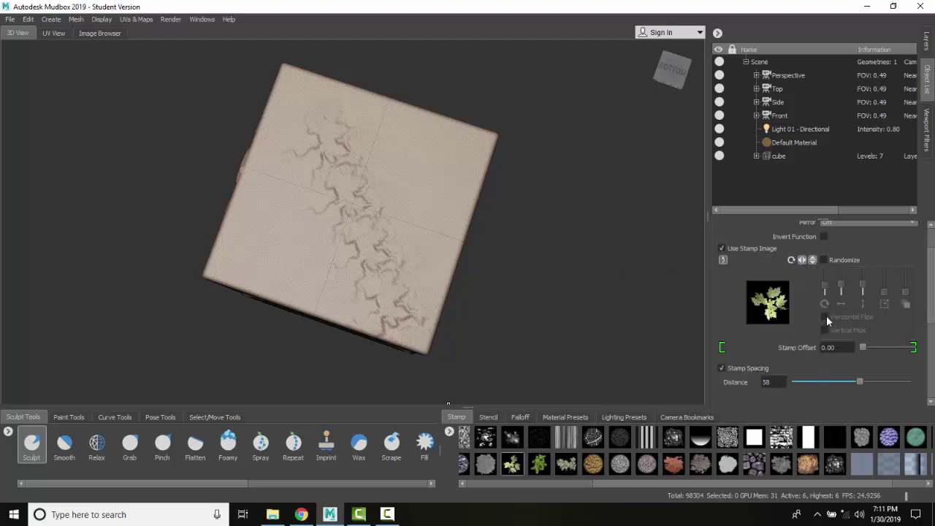
Try the Randomize option for the leaf stamp and switch it back off
left_click(824, 262)
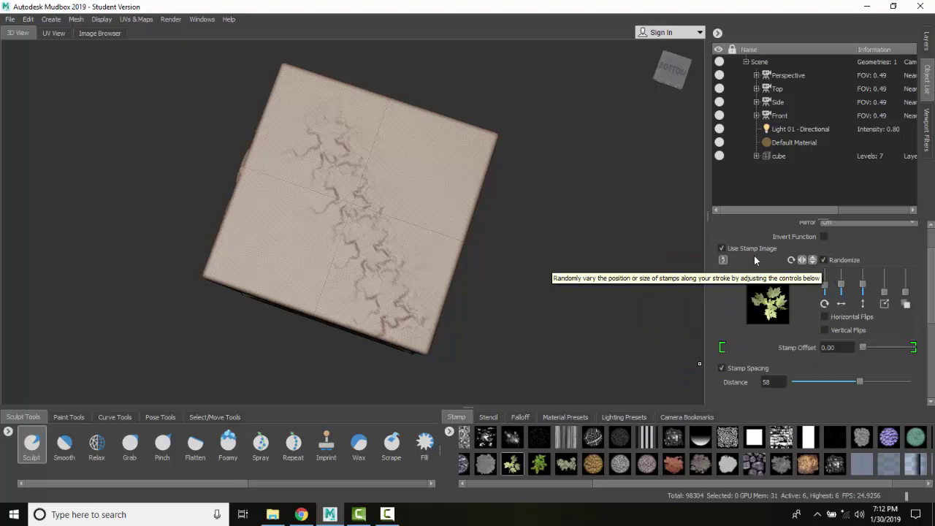
left_click(824, 260)
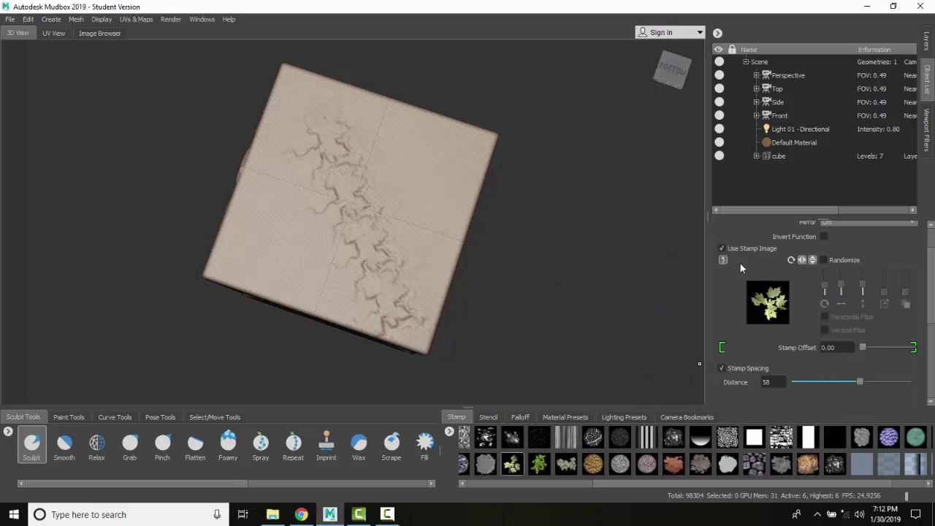